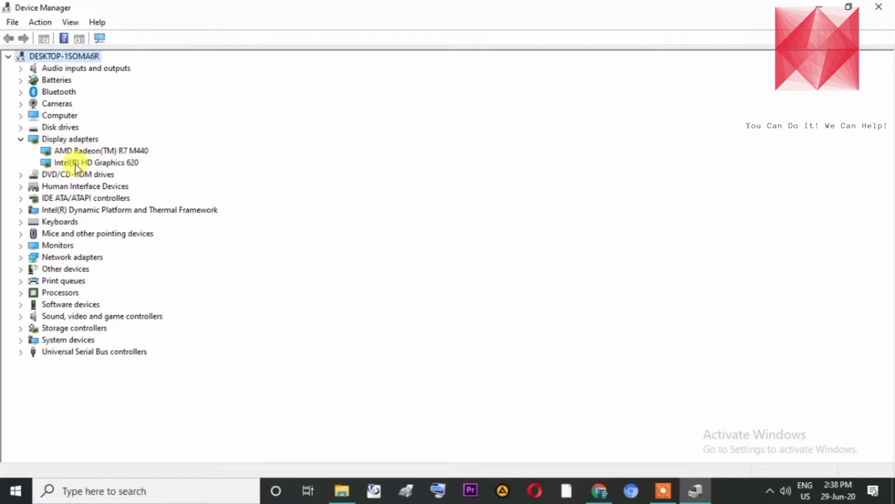
- Update the AMD Radeon R7 M440 display adapter's driver by automatic search, then close Device Manager
right_click(87, 151)
left_click(122, 158)
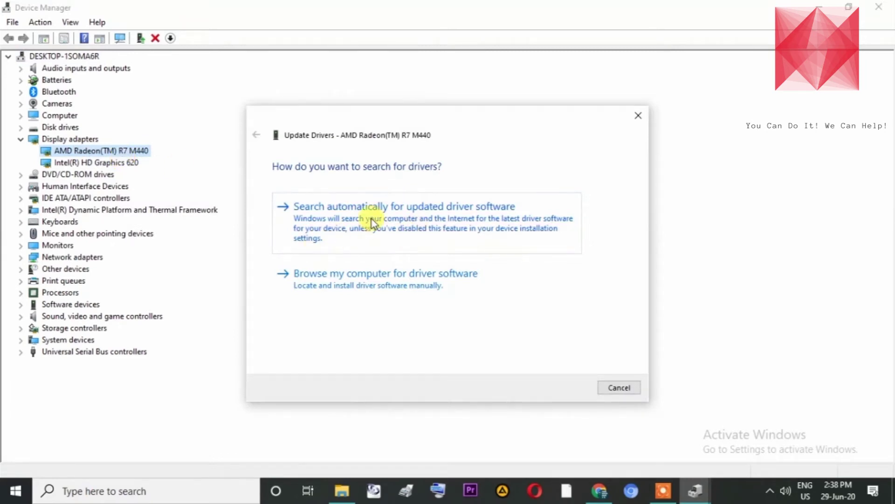
left_click(371, 220)
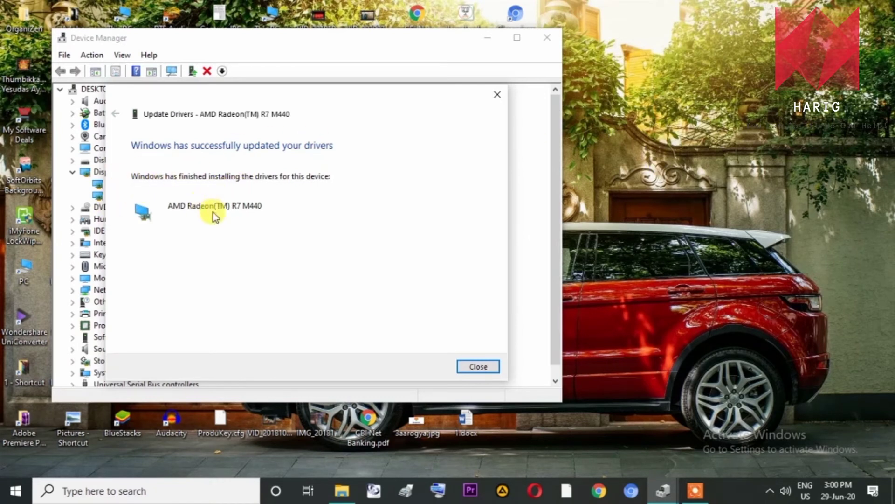
left_click(469, 368)
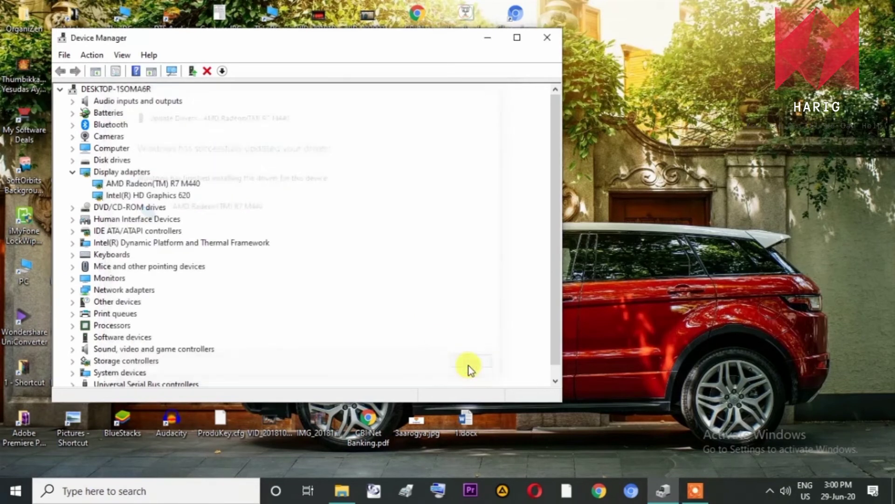
left_click(535, 42)
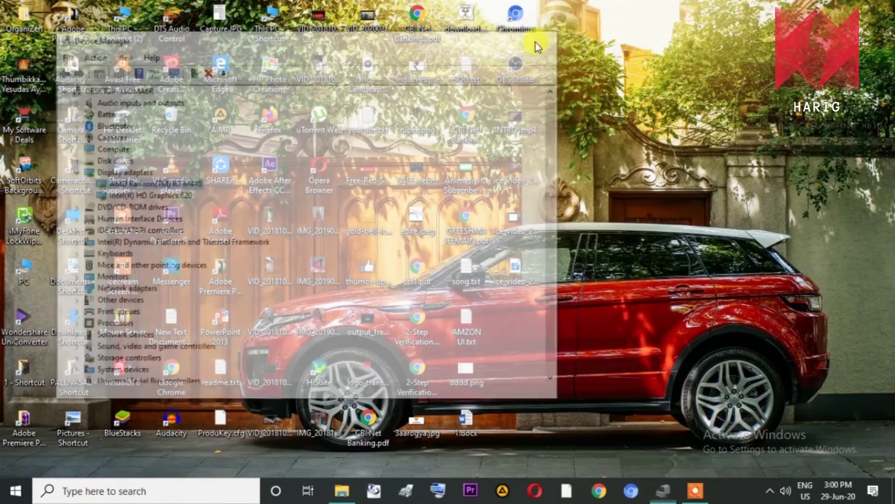
- Launch Premiere Pro and create the project Untitled, overwriting the existing one, with Sequence 01 using the DVCPROHD 1080p24 preset
left_click(472, 480)
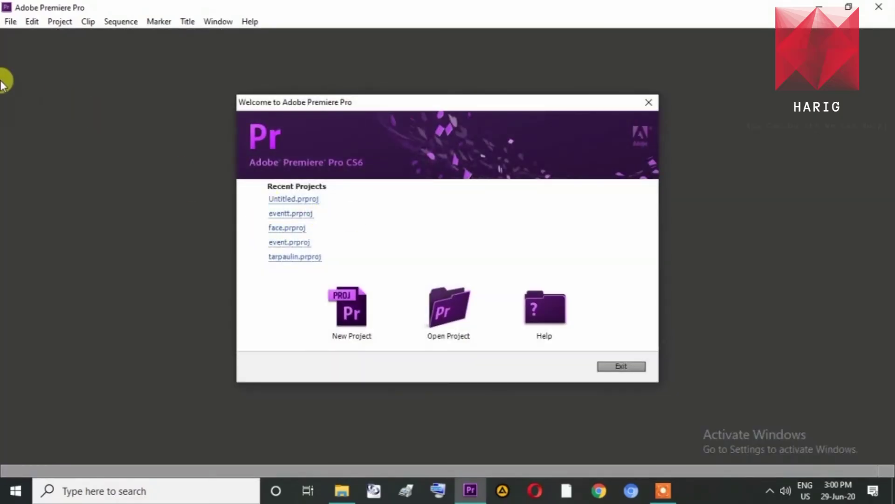
left_click(349, 312)
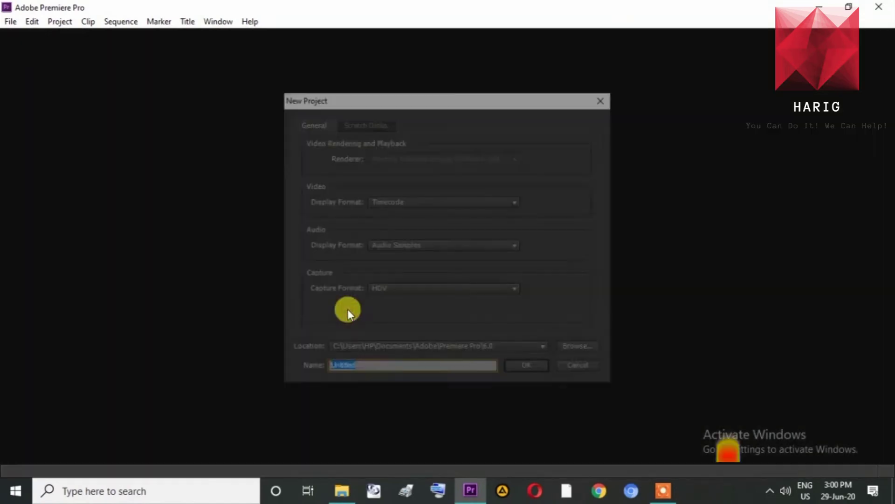
left_click(525, 369)
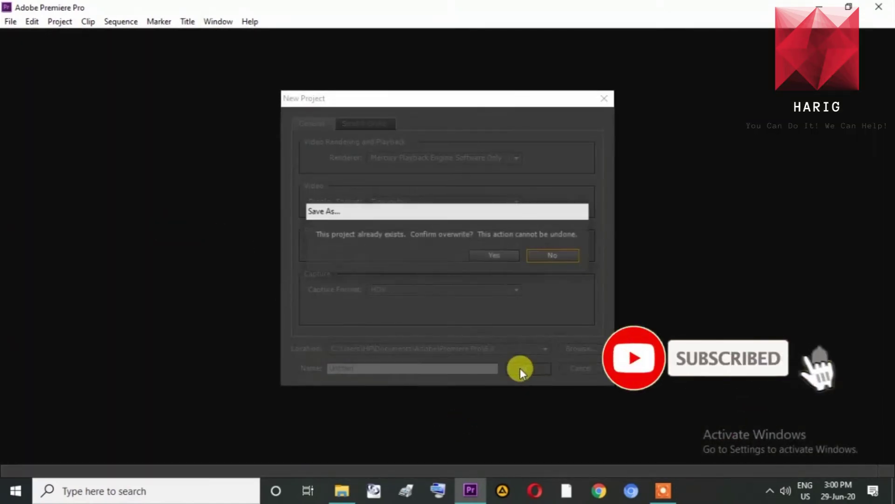
left_click(496, 254)
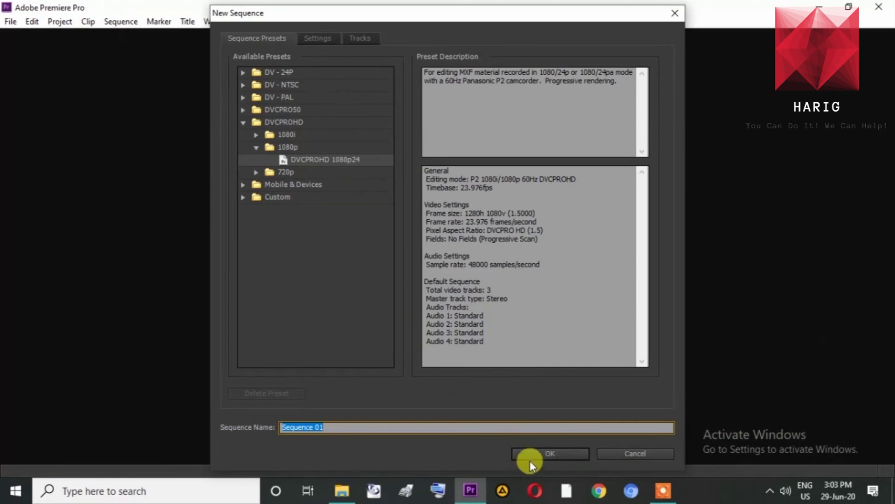
left_click(533, 454)
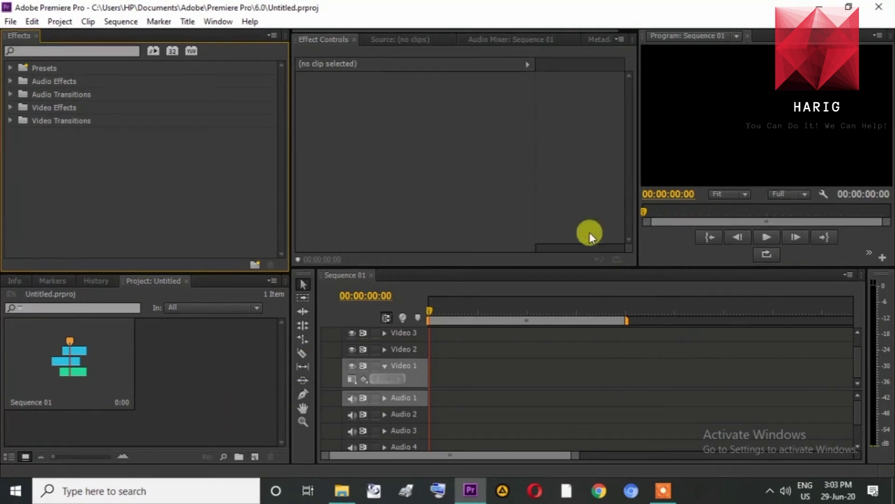
- Start a media import in the project and browse the Downloads folder
right_click(211, 387)
left_click(267, 348)
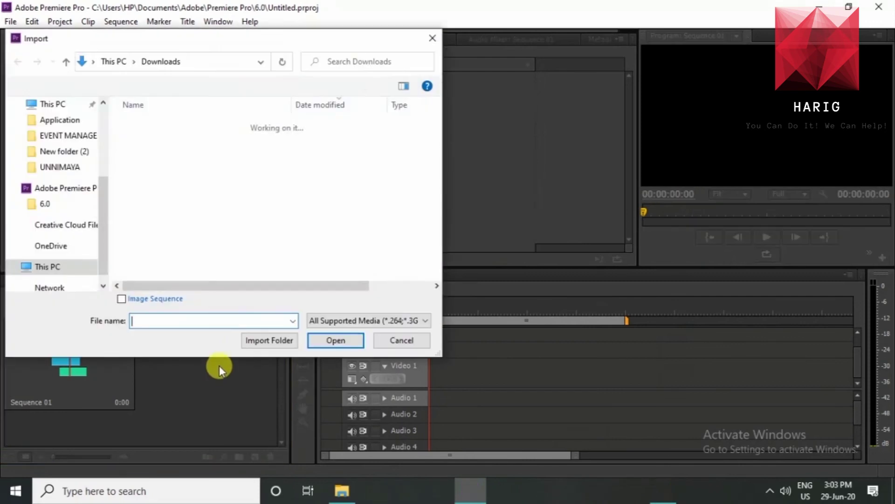
scroll(300, 160, "down", 10)
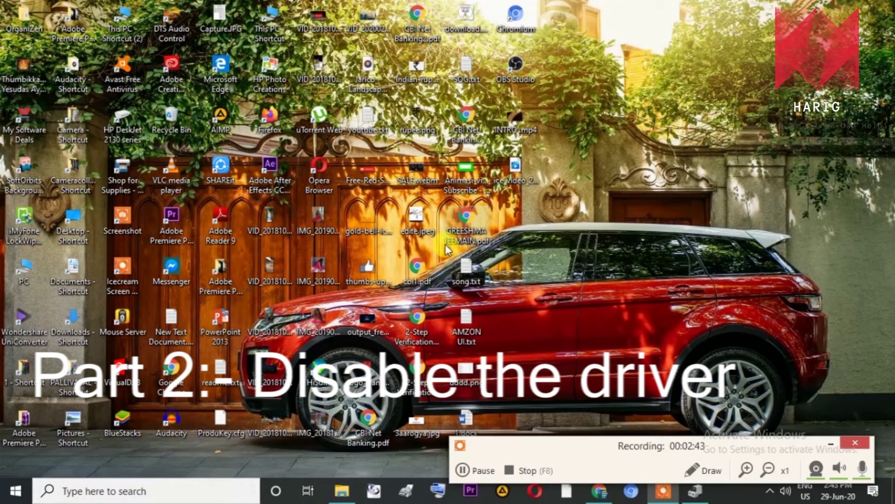
- Search Windows for DEV and open Device Manager
left_click(474, 468)
left_click(498, 468)
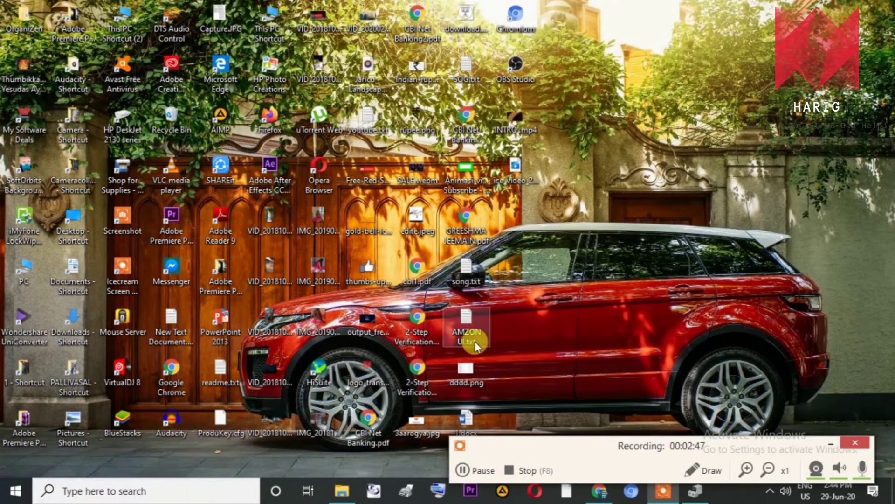
left_click(159, 494)
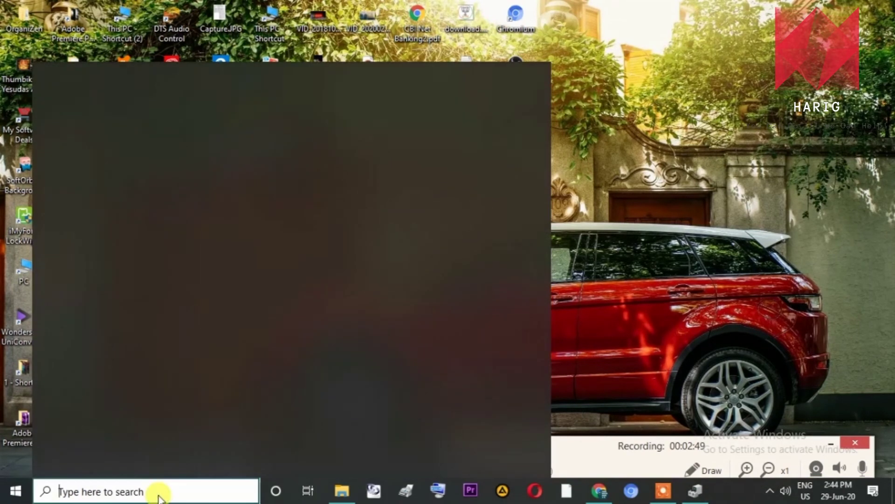
type("DEV")
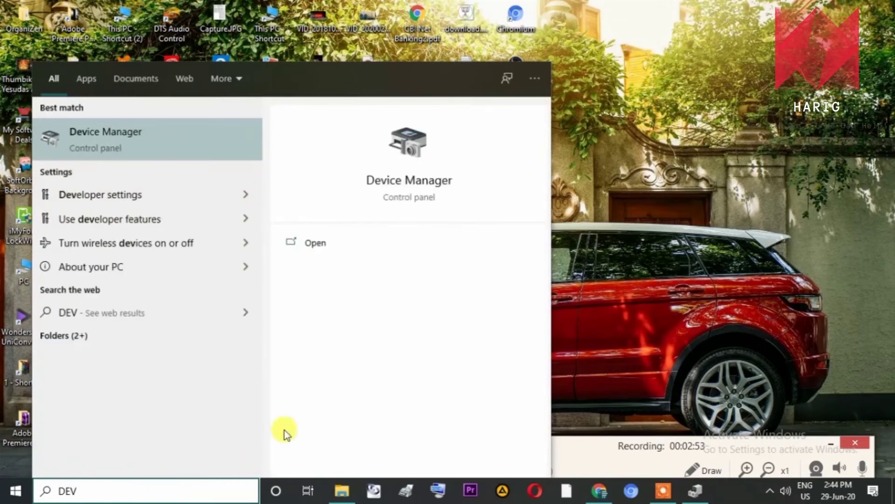
left_click(175, 142)
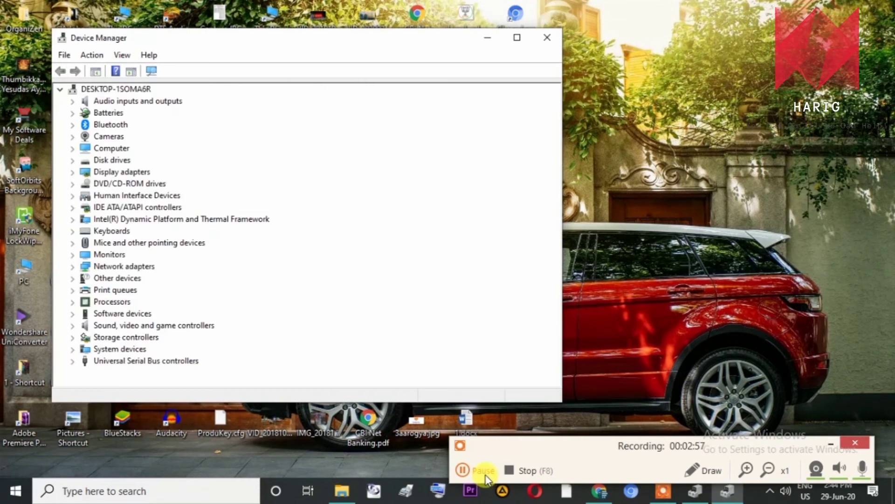
left_click(483, 470)
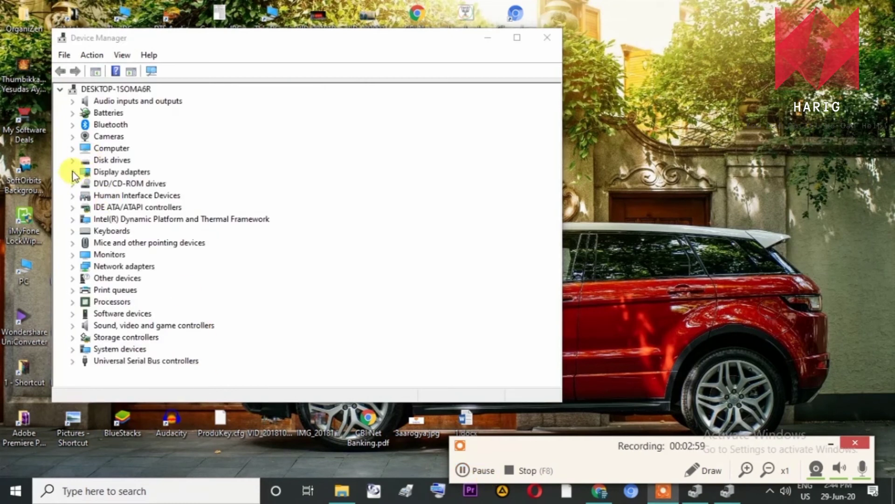
- Disable the AMD Radeon R7 M440 device under Display adapters and confirm the warning
left_click(73, 172)
left_click(126, 186)
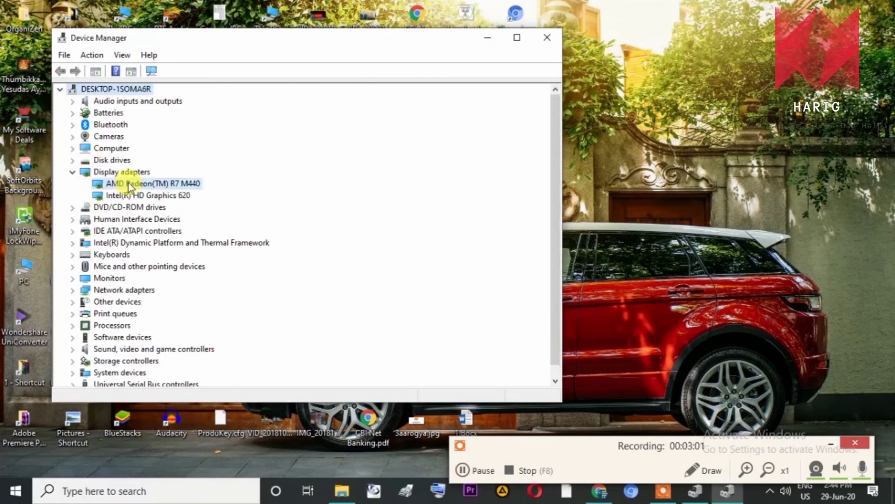
right_click(128, 183)
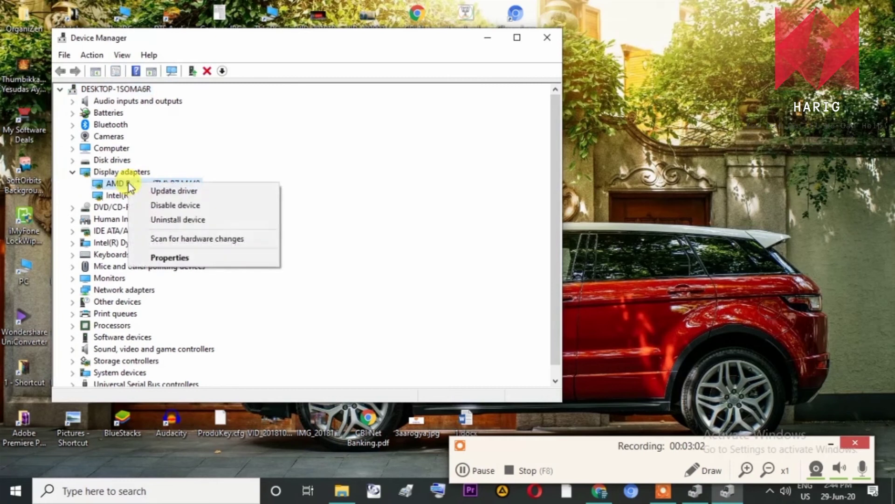
left_click(169, 208)
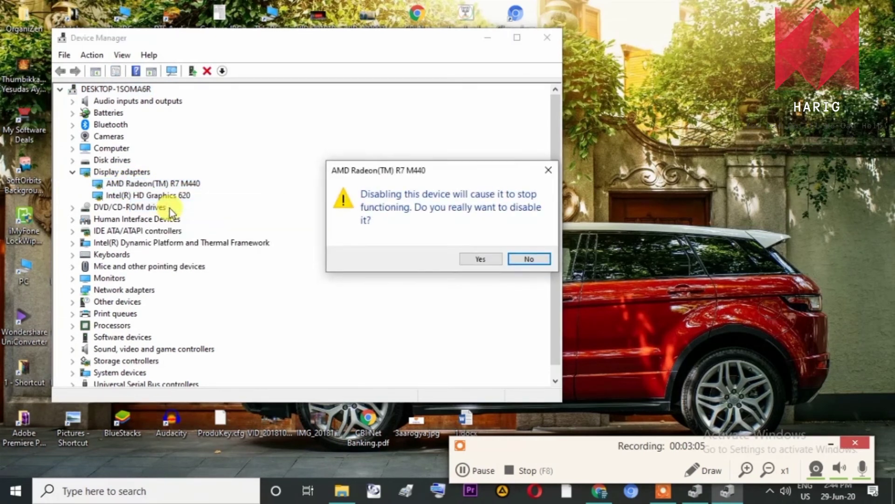
left_click(474, 261)
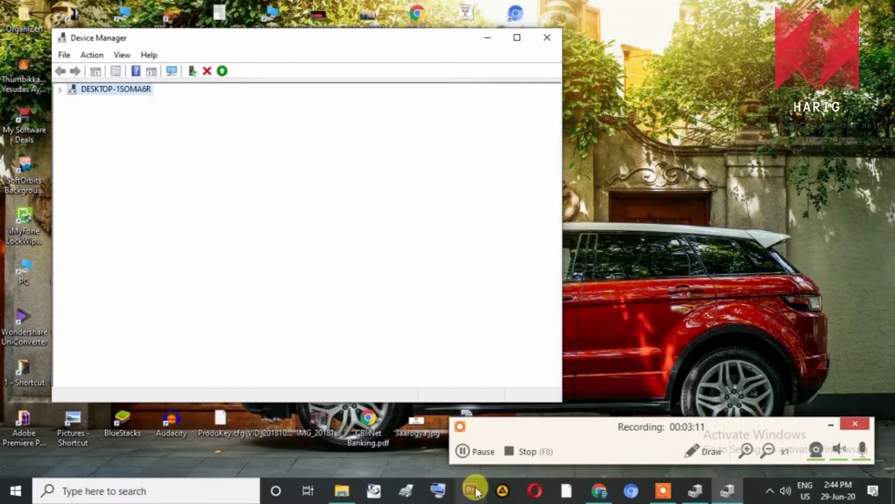
left_click(481, 454)
left_click(480, 454)
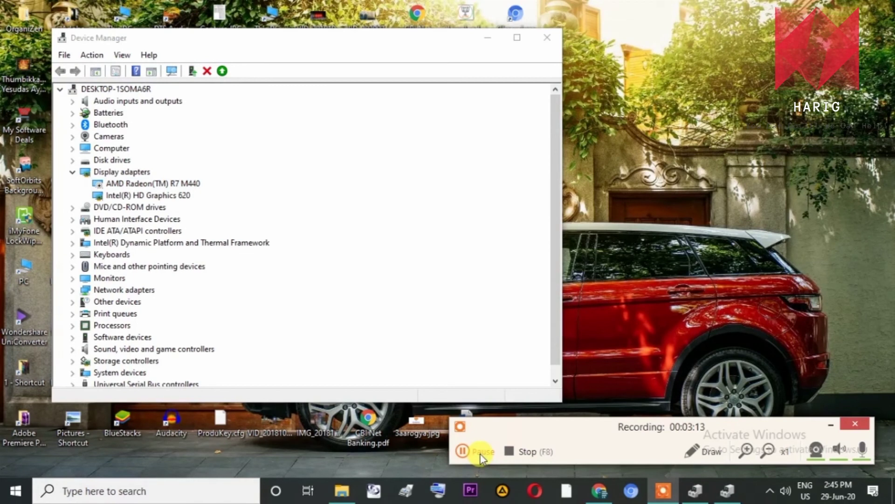
- Minimize Device Manager, launch Premiere Pro CS6 and create a new project with Sequence 01 using the DVCPROHD 1080p24 preset
left_click(489, 38)
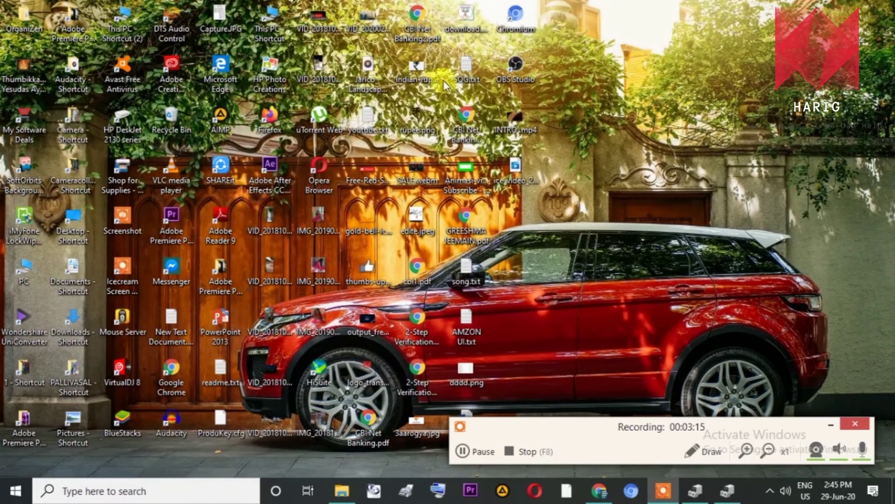
left_click(179, 220)
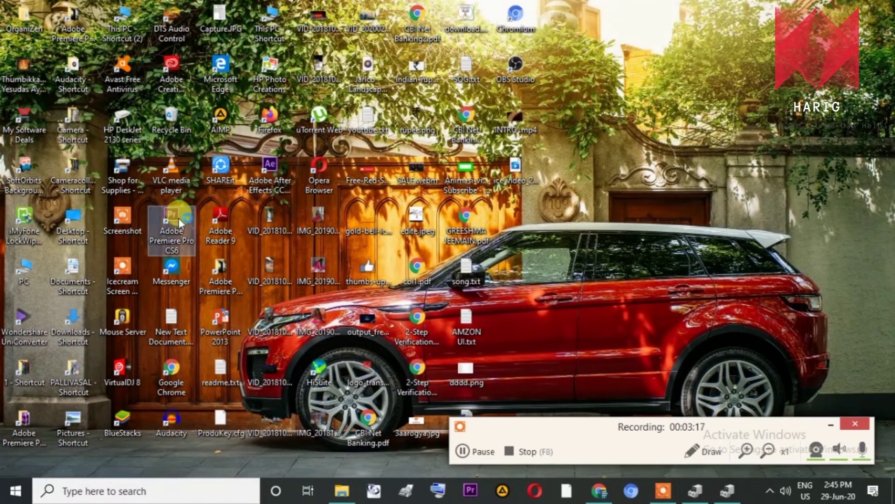
double_click(178, 217)
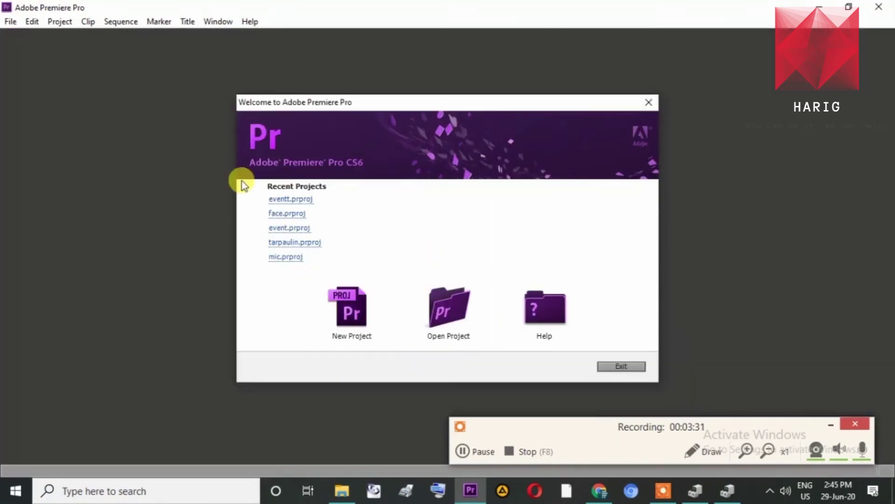
left_click(351, 312)
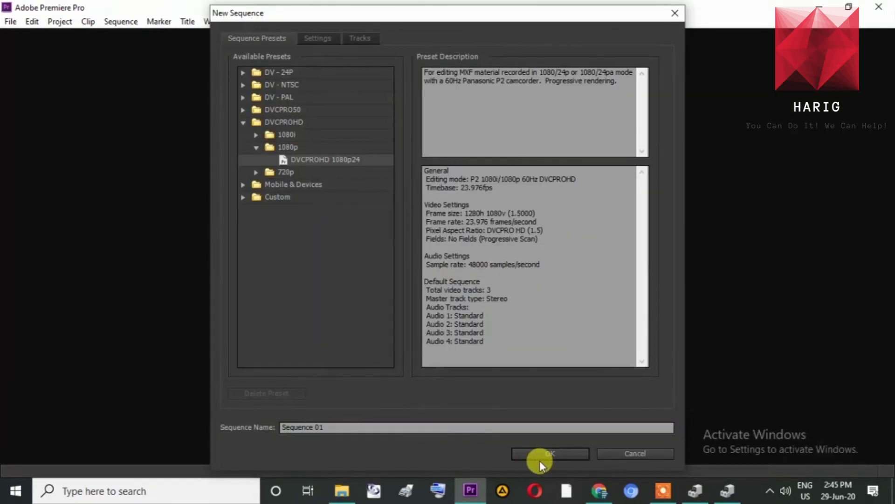
left_click(540, 458)
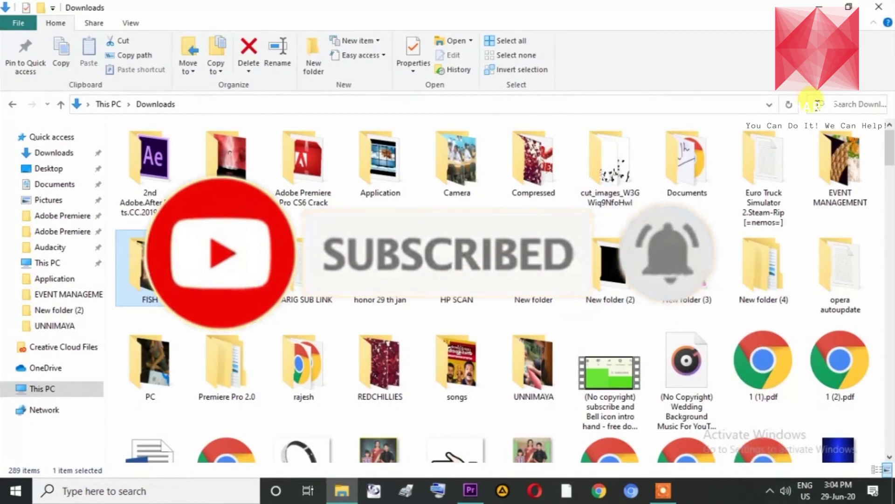
- Search the Downloads folder for INT, import HARIG INTER0.mp4 into the project and open it in the Source monitor
left_click(816, 105)
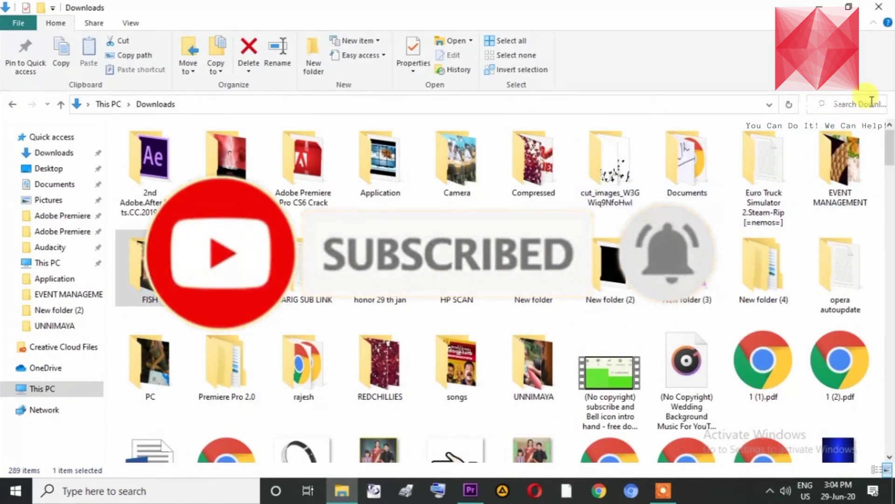
type("INT")
left_click_drag(220, 189, 200, 381)
double_click(226, 364)
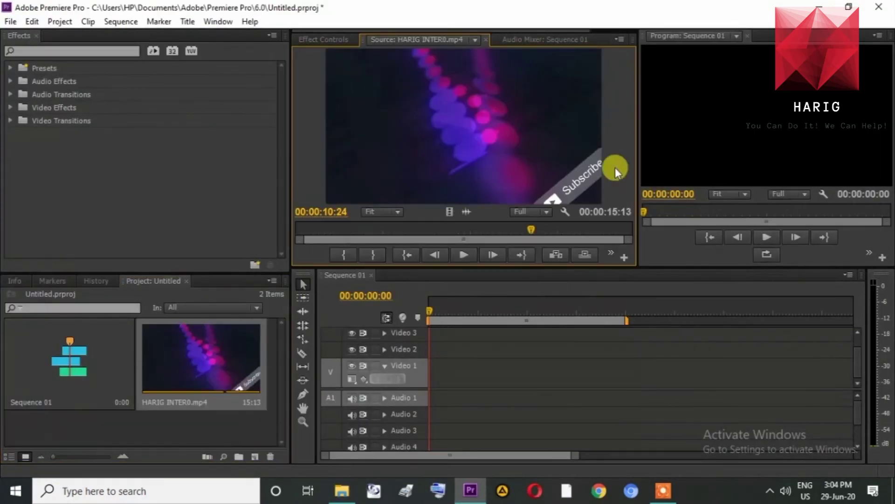
- Place the HARIG INTER0.mp4 clip at the start of the Video 1 track in Sequence 01
left_click_drag(526, 270, 527, 323)
left_click_drag(487, 290, 604, 317)
left_click_drag(212, 362, 419, 399)
left_click(551, 274)
left_click_drag(430, 363, 479, 382)
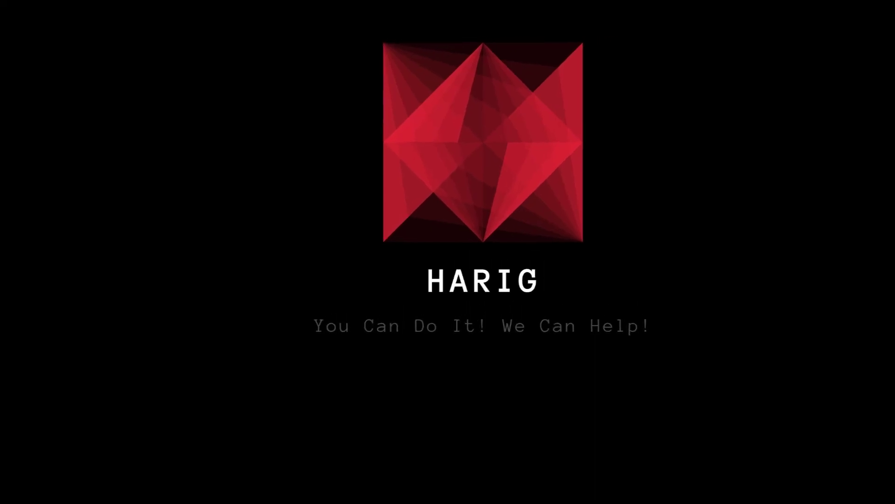